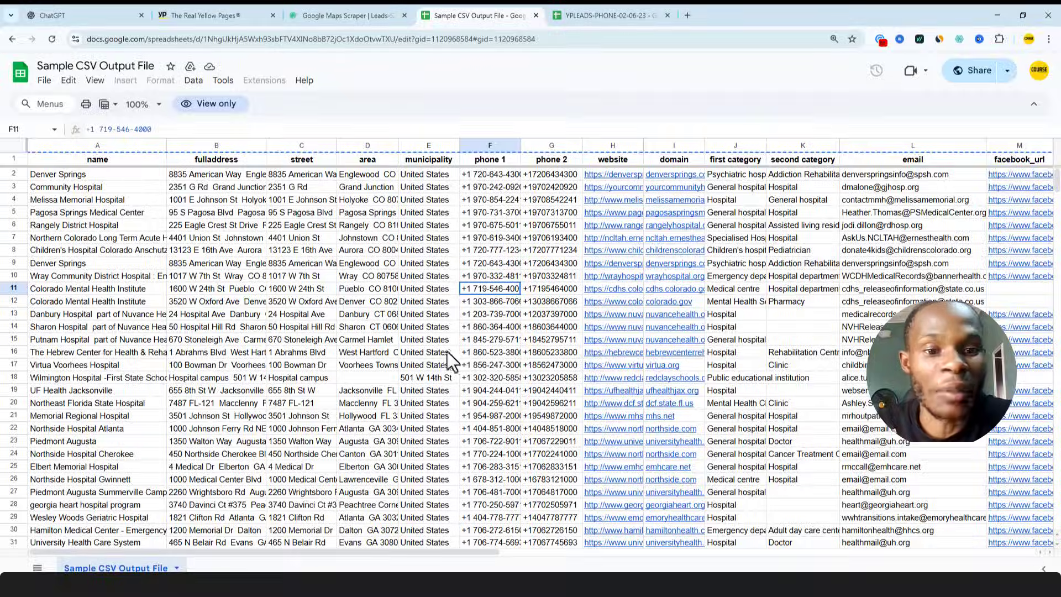
# - Select column H to review the hospital website URLs, then switch to the Leads Sniper extractor
pyautogui.scroll(-2, 431, 326)
pyautogui.scroll(2, 443, 319)
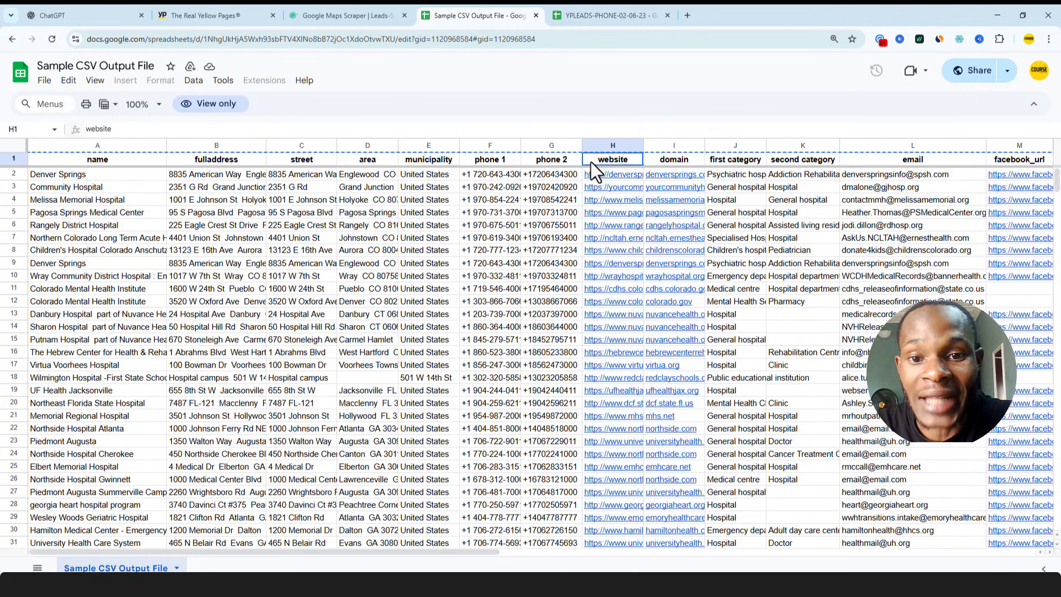
pyautogui.click(593, 147)
pyautogui.moveTo(612, 228)
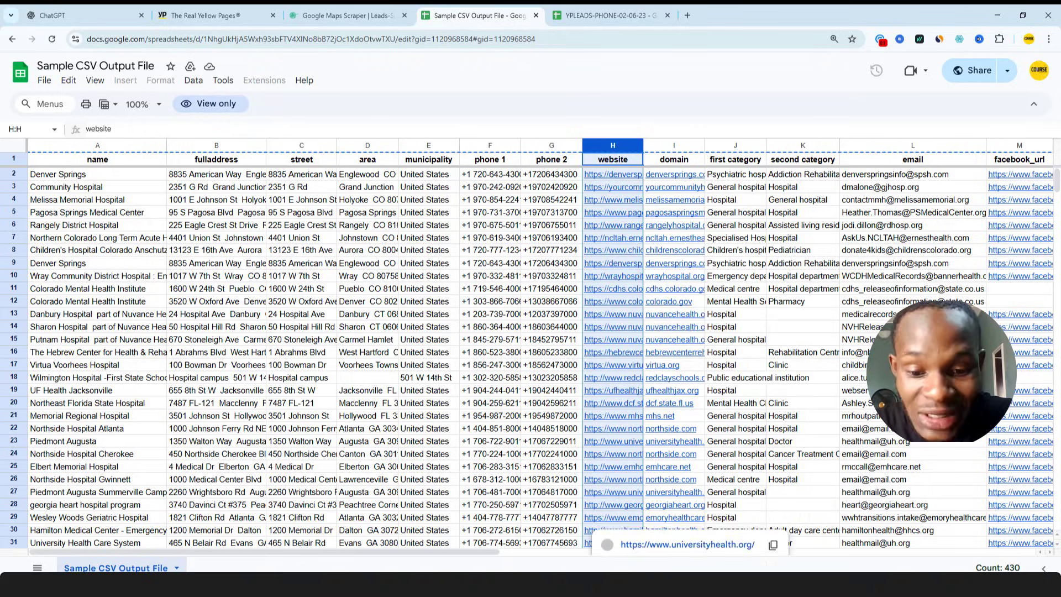
pyautogui.hotkey('alt', 'Tab')
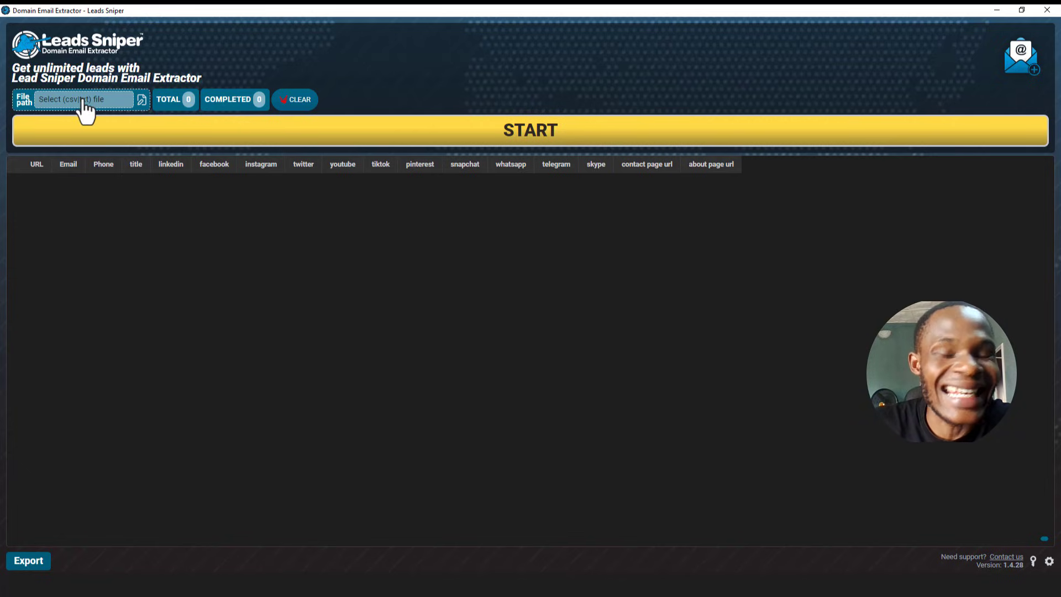
# - Load the Sample CSV Output File from the ALL LEADS folder as the 446-website input list
pyautogui.click(485, 569)
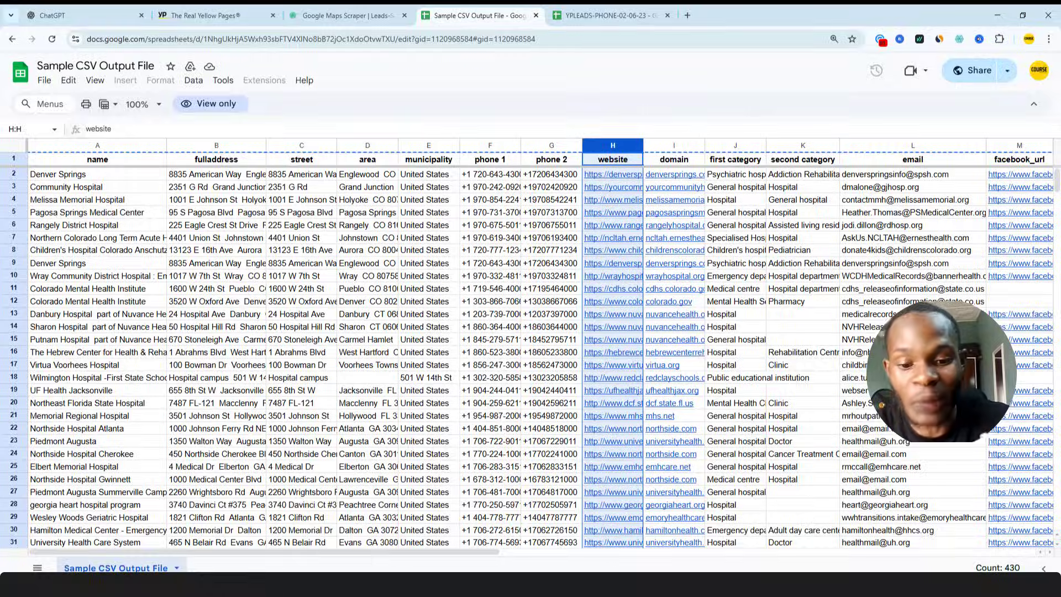
pyautogui.hotkey('alt', 'Tab')
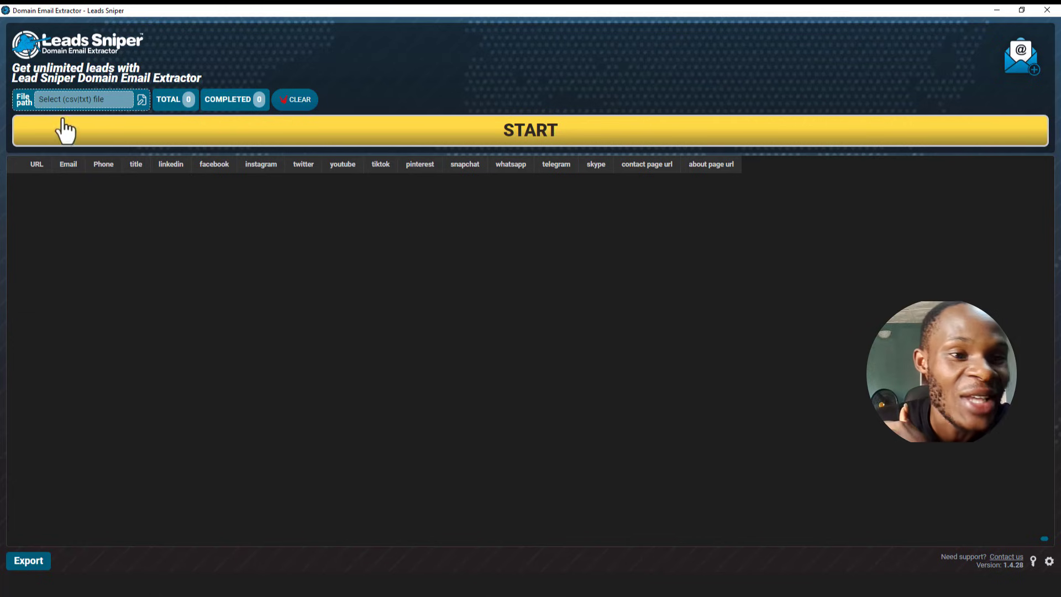
pyautogui.click(51, 101)
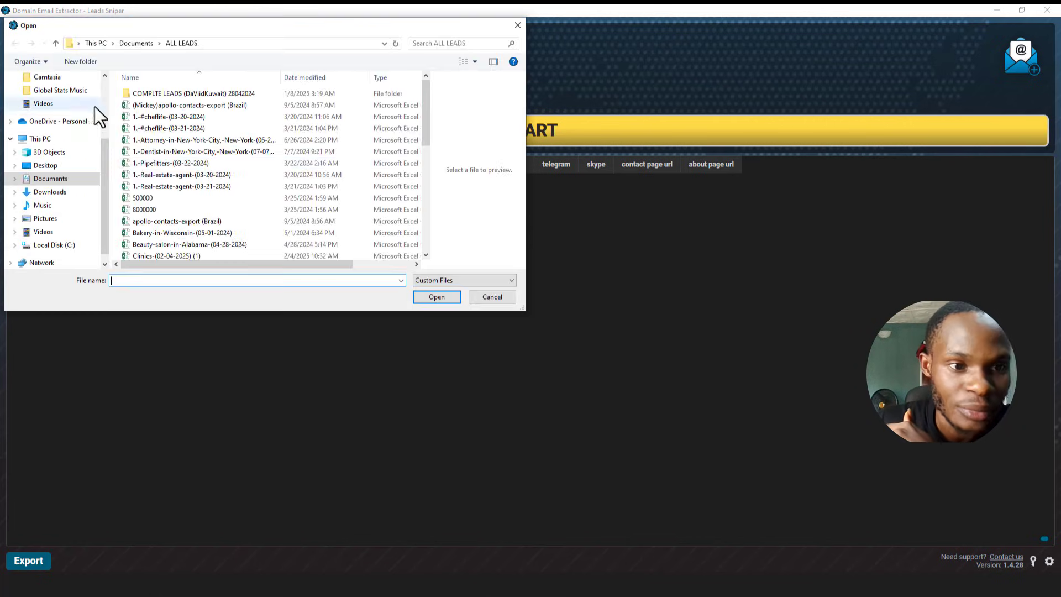
pyautogui.scroll(-8, 210, 159)
pyautogui.scroll(-1, 214, 165)
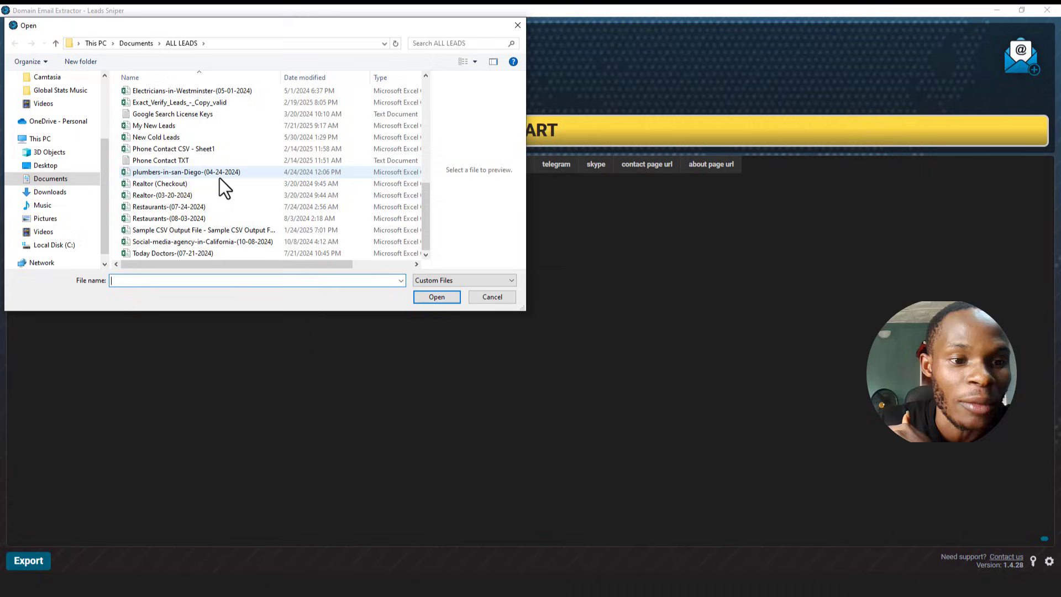
pyautogui.click(163, 243)
pyautogui.click(158, 230)
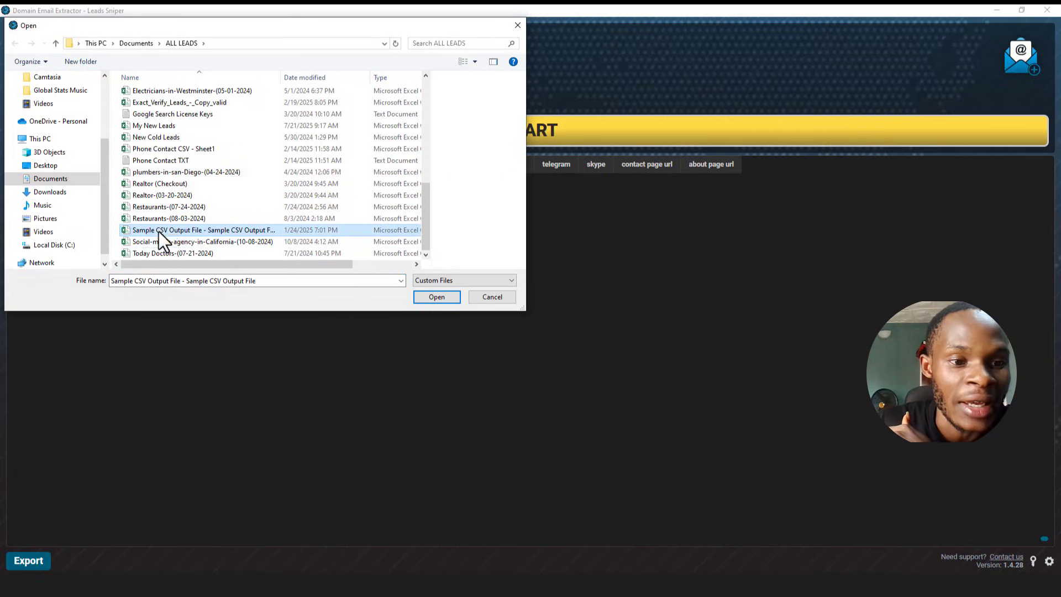
pyautogui.click(432, 300)
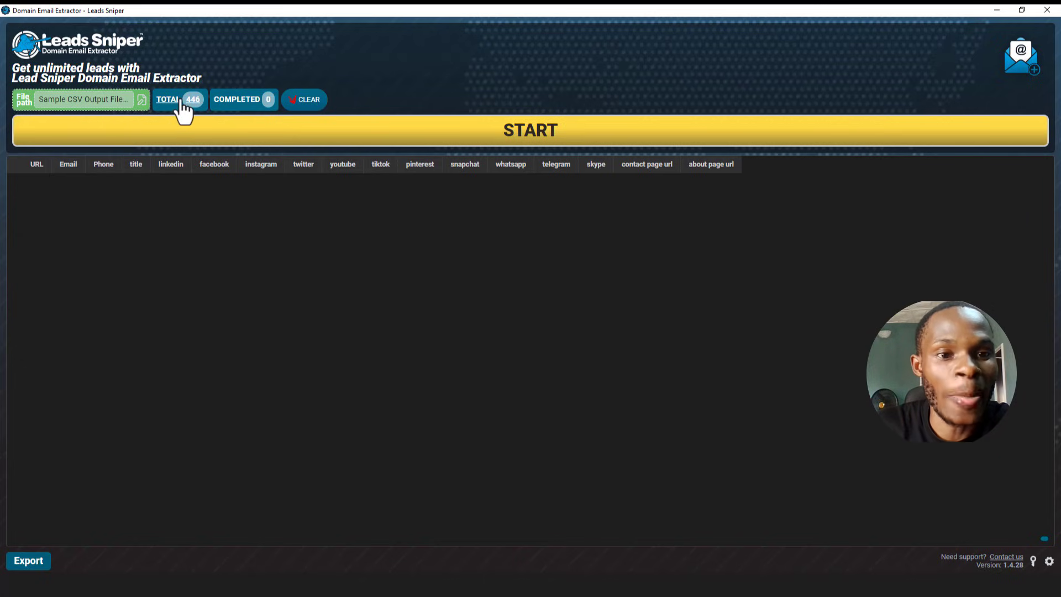
# - Start extracting contacts from the 446 loaded hospital websites
pyautogui.click(552, 147)
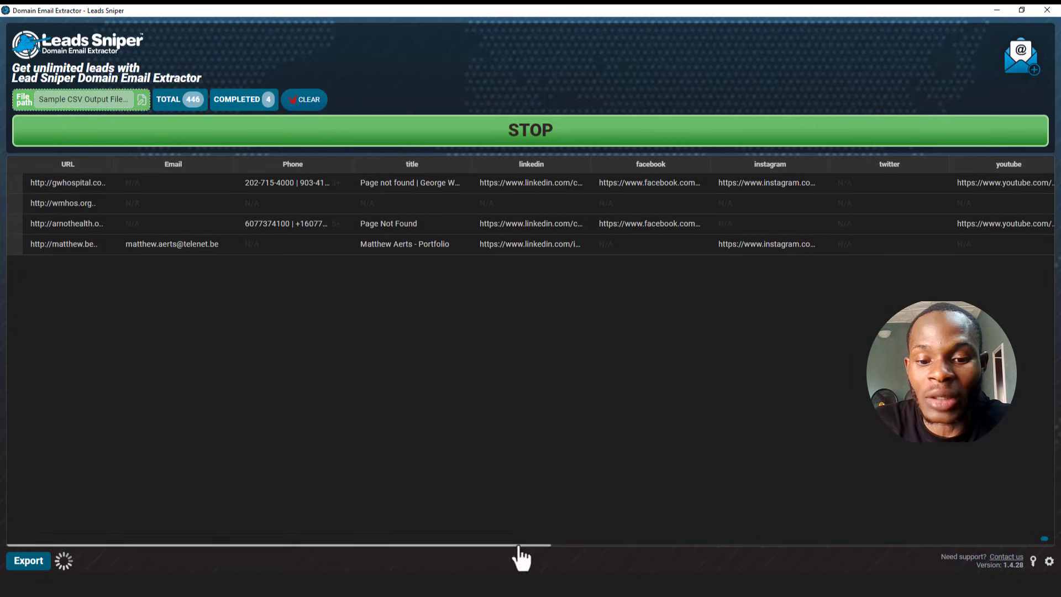
# - Scroll the results table right to the social and contact page columns, then back left
pyautogui.moveTo(521, 545); pyautogui.dragTo(1034, 491)
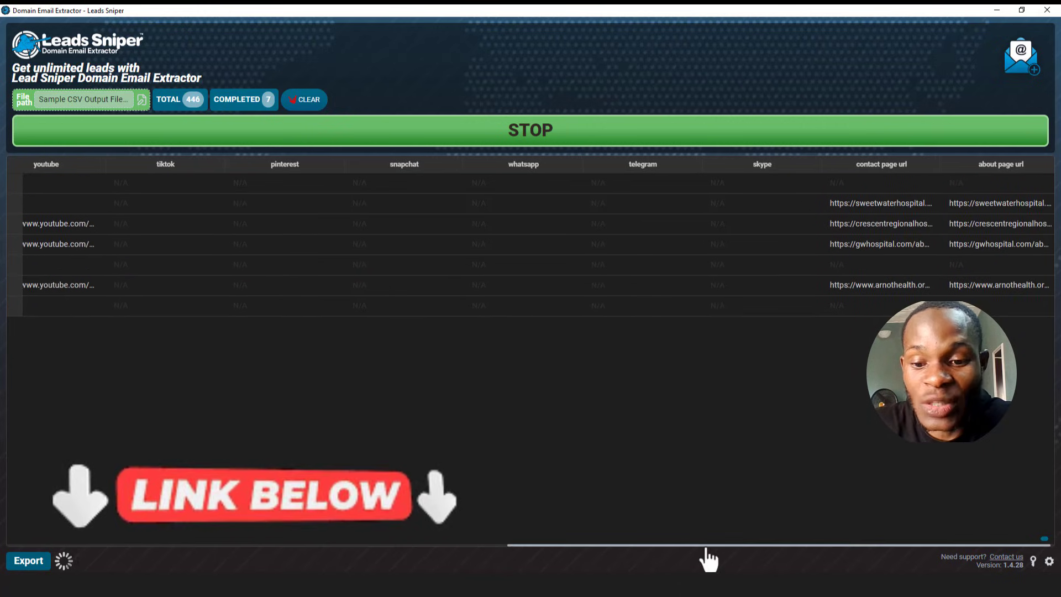
pyautogui.moveTo(703, 546); pyautogui.dragTo(79, 550)
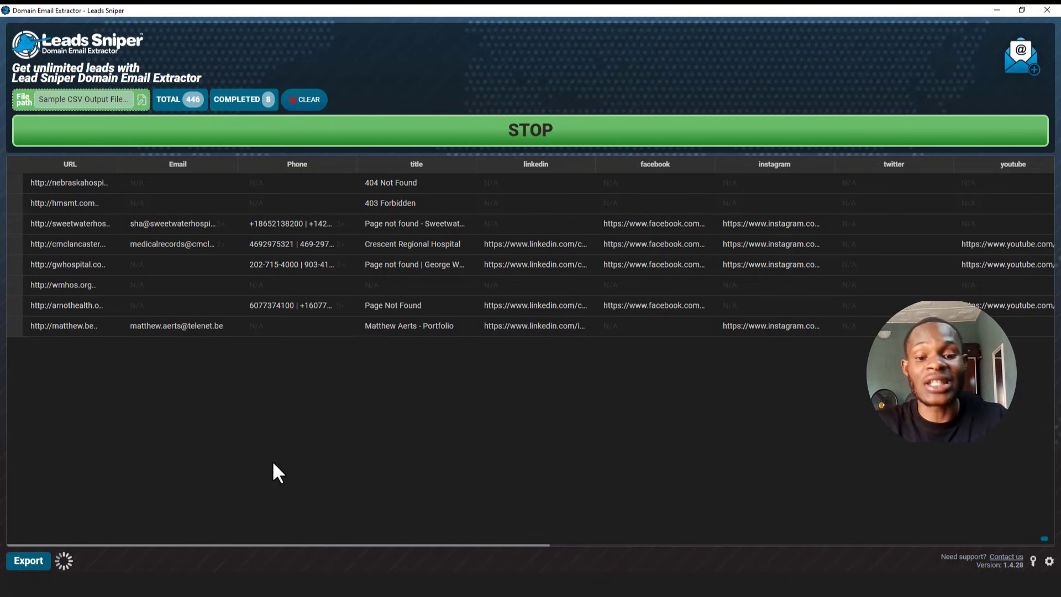
# - Switch to Chrome's Google Maps Scraper tab and bring up the Products menu
pyautogui.hotkey('alt', 'Tab')
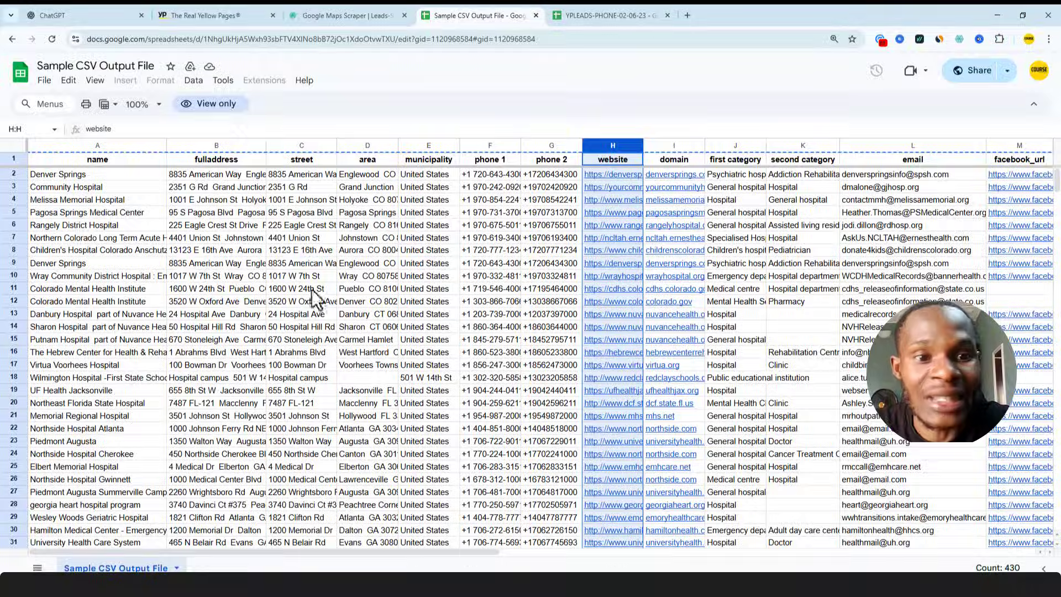
pyautogui.click(366, 14)
pyautogui.moveTo(442, 90)
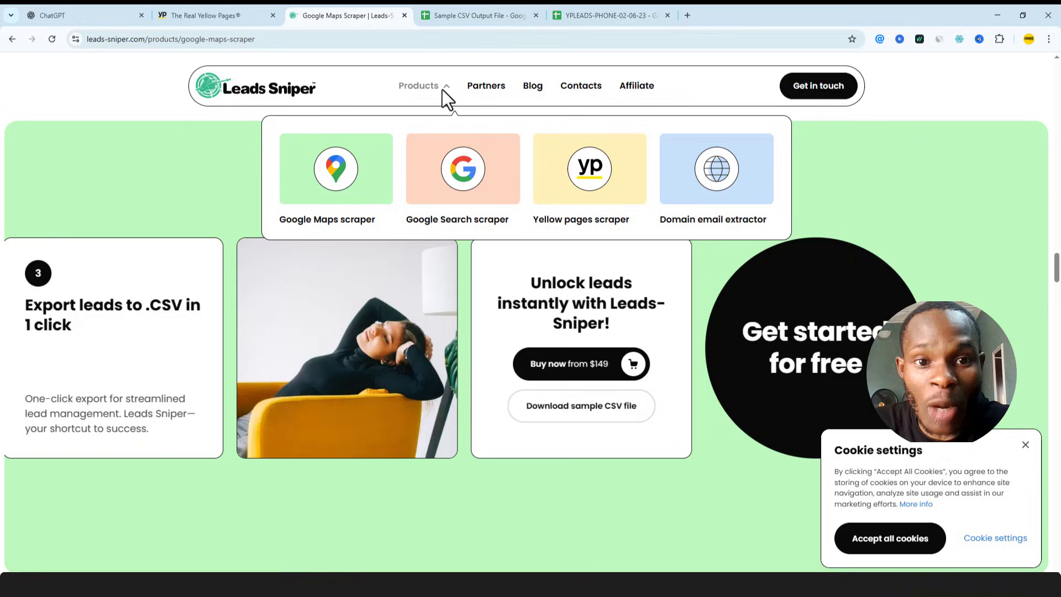
# - Open the Domain email extractor product page, dismiss the cookie notice, and scroll to pricing
pyautogui.click(726, 182)
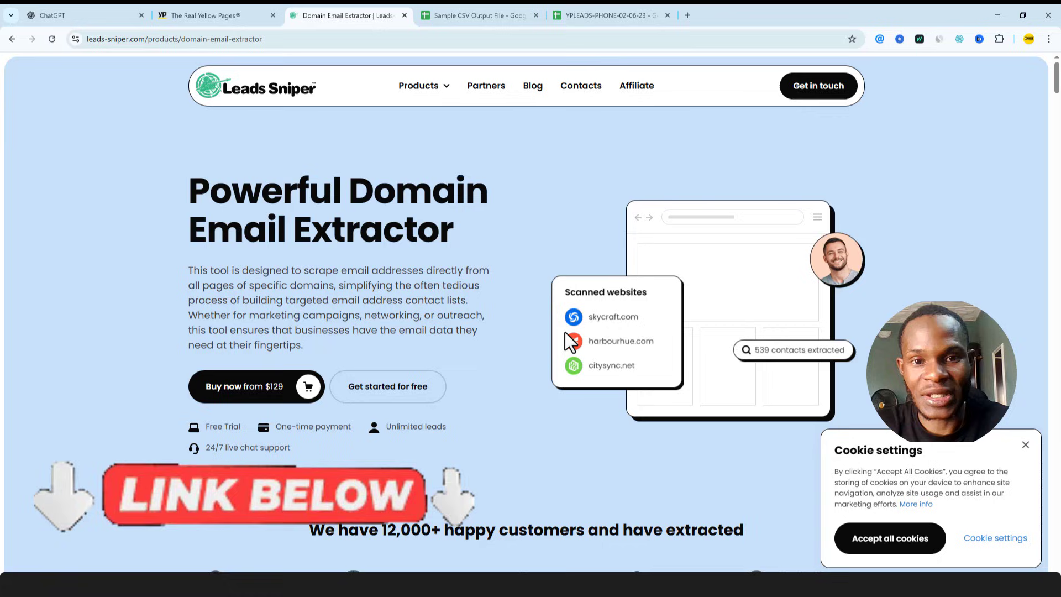
pyautogui.scroll(-2, 569, 343)
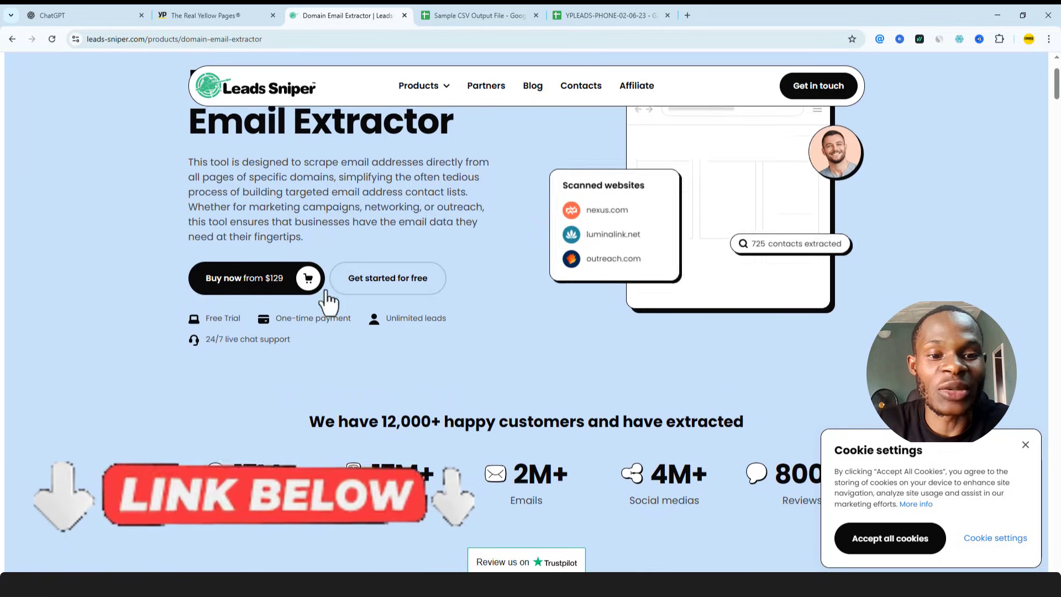
pyautogui.scroll(-1, 296, 290)
pyautogui.scroll(-1, 415, 271)
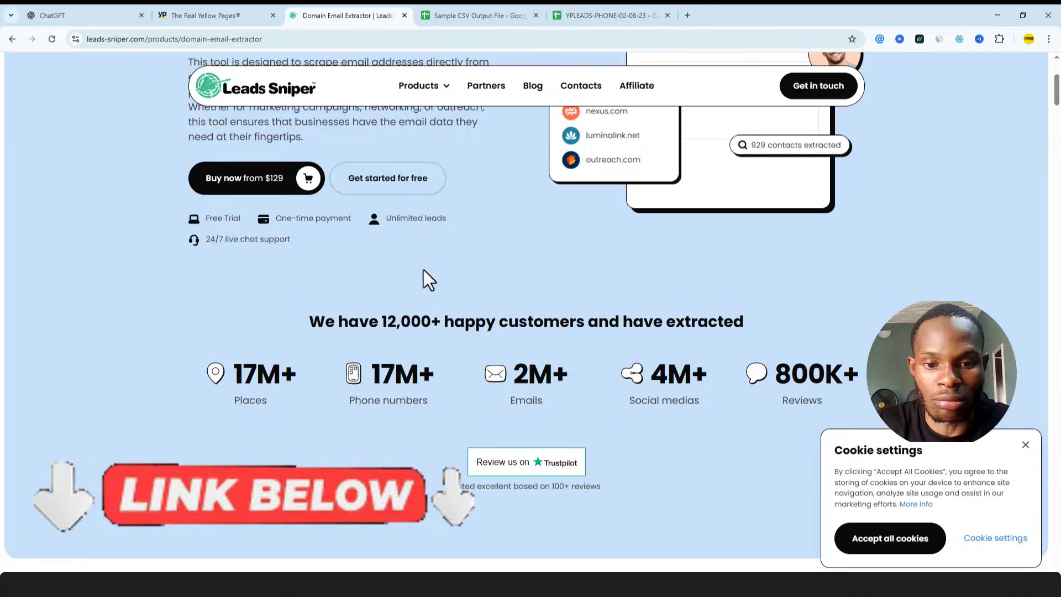
pyautogui.scroll(-7, 425, 274)
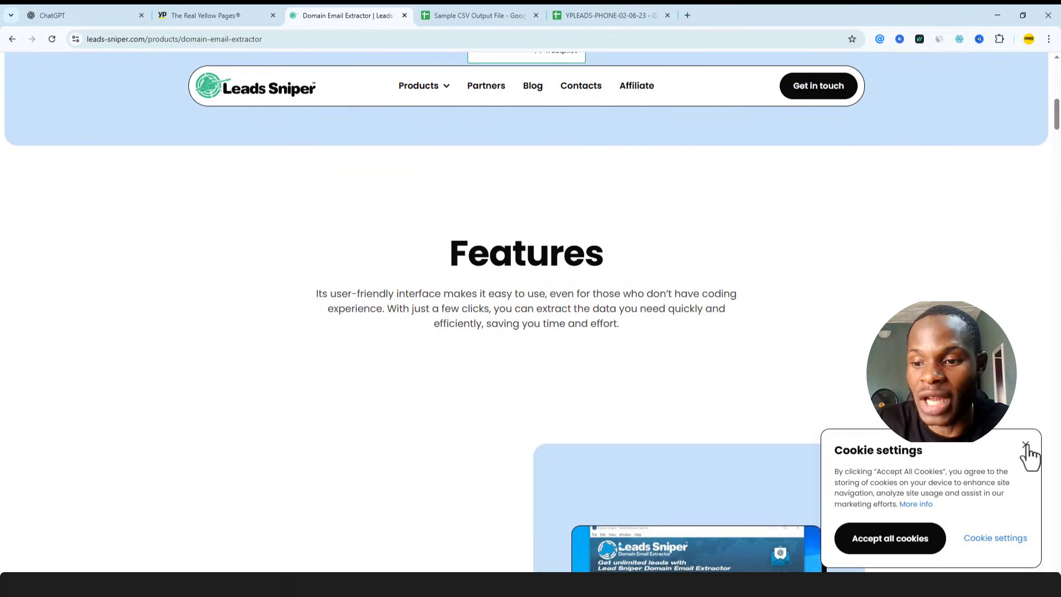
pyautogui.click(1025, 445)
pyautogui.moveTo(1056, 125); pyautogui.dragTo(1060, 457)
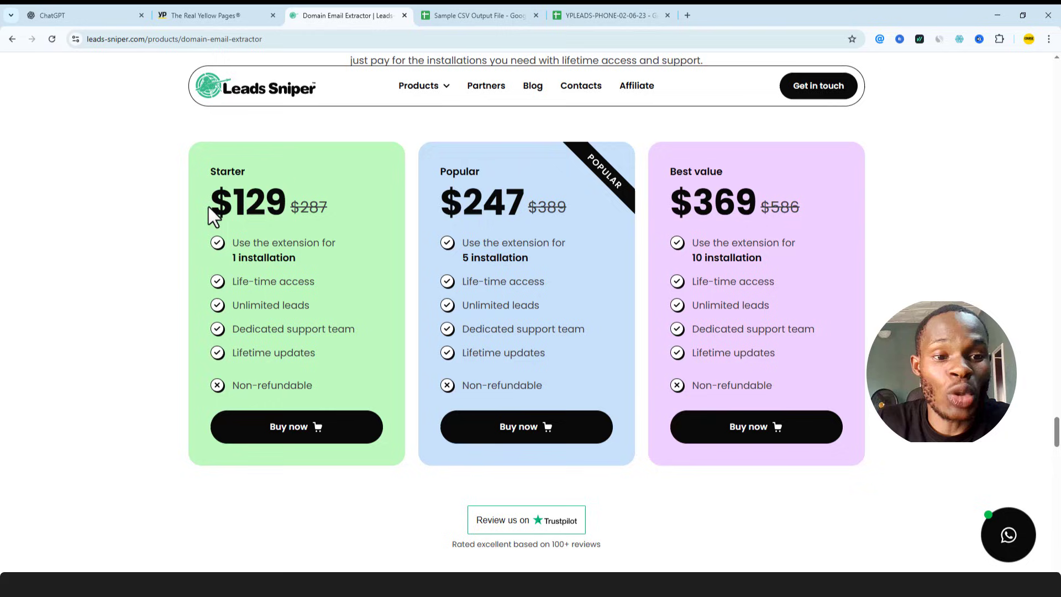
# - Highlight the $129 Starter, $247 Popular and $369 Best value plan prices
pyautogui.moveTo(212, 217); pyautogui.dragTo(287, 208)
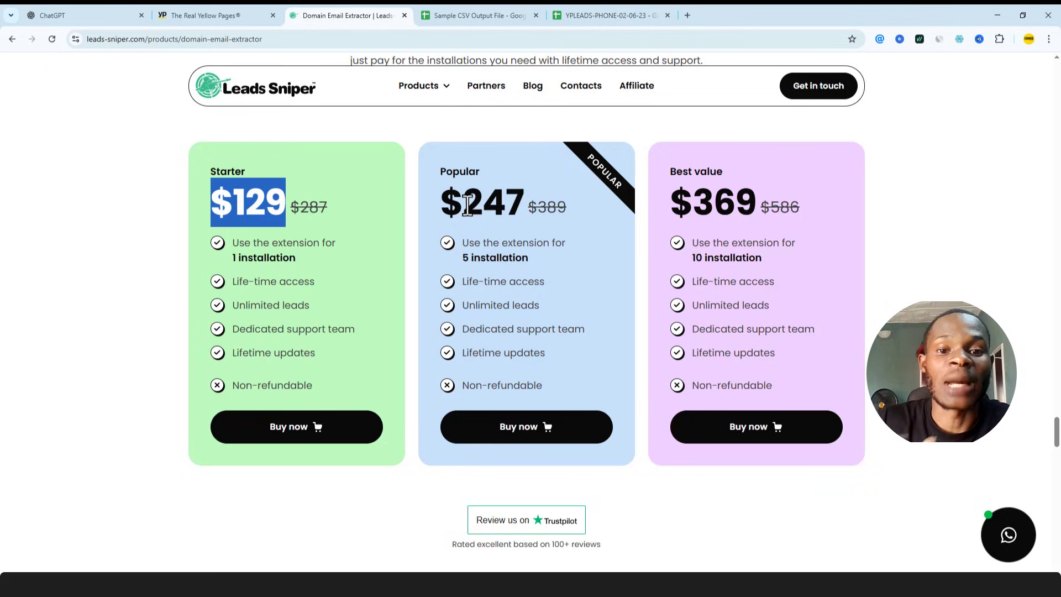
pyautogui.moveTo(463, 204); pyautogui.dragTo(497, 221)
pyautogui.click(482, 185)
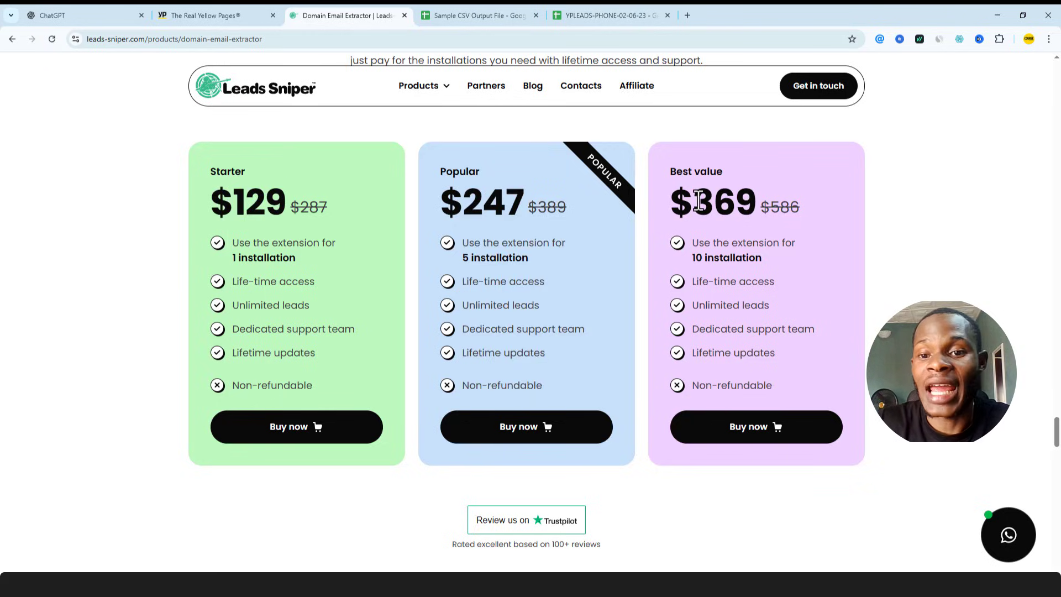
pyautogui.moveTo(693, 202); pyautogui.dragTo(753, 203)
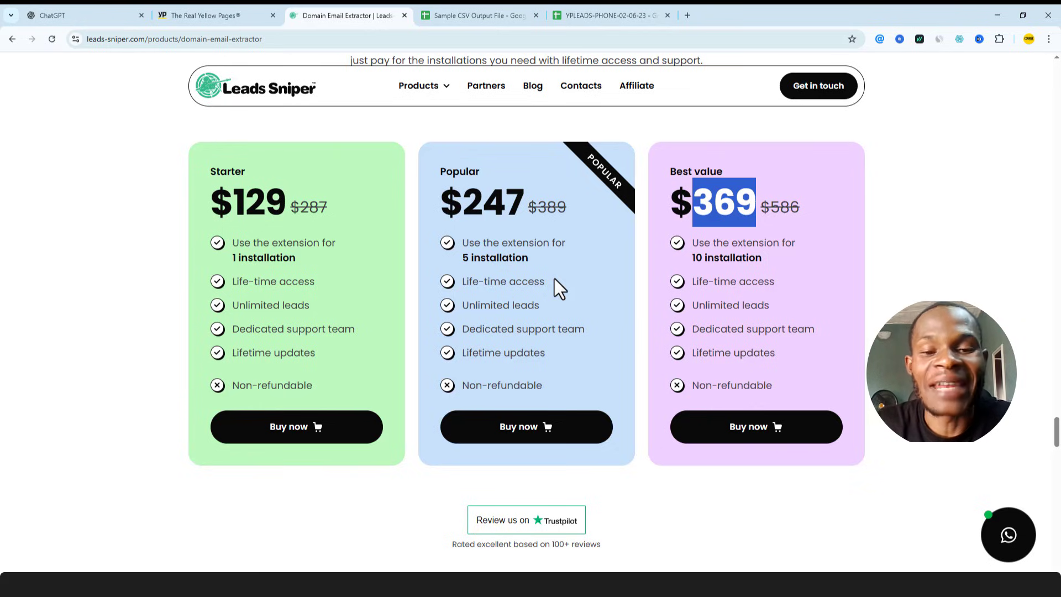
# - Re-highlight the Popular and Best value plans, including the 10-installation limit
pyautogui.scroll(1, 538, 284)
pyautogui.moveTo(478, 228); pyautogui.dragTo(529, 231)
pyautogui.click(511, 313)
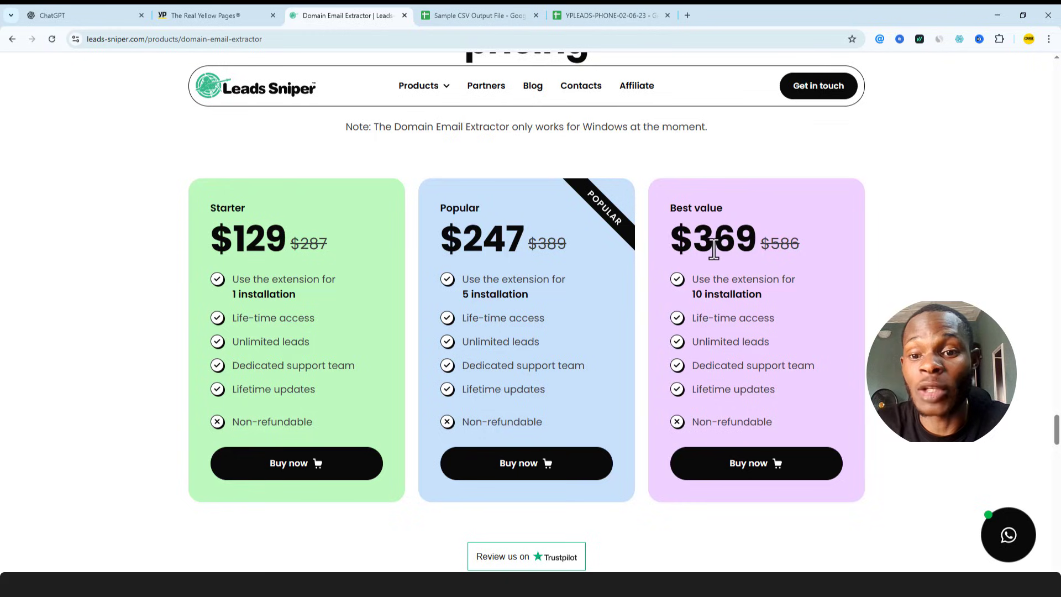
pyautogui.moveTo(758, 239); pyautogui.dragTo(699, 252)
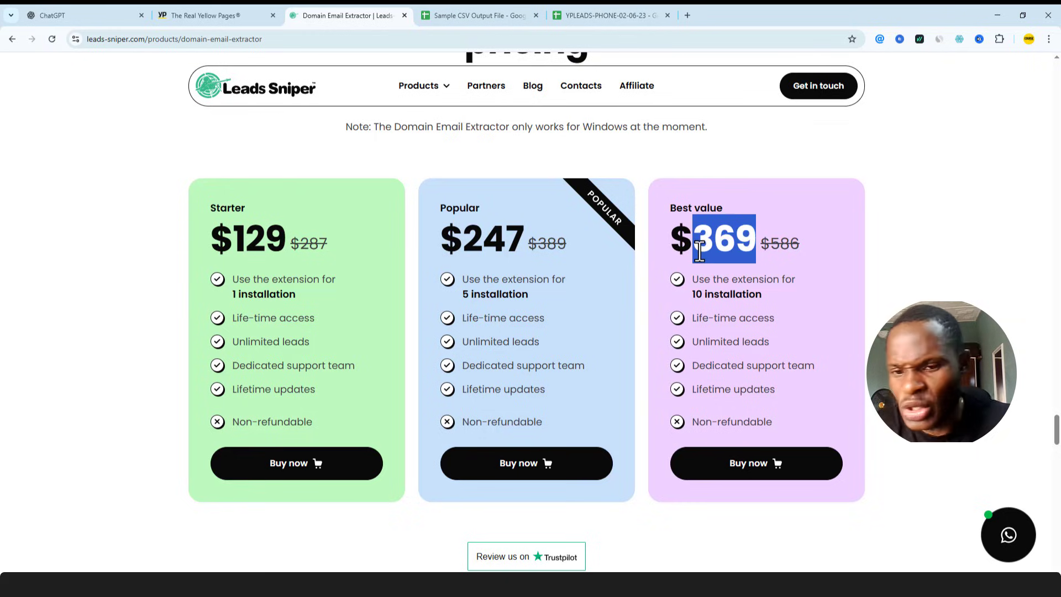
pyautogui.click(709, 295)
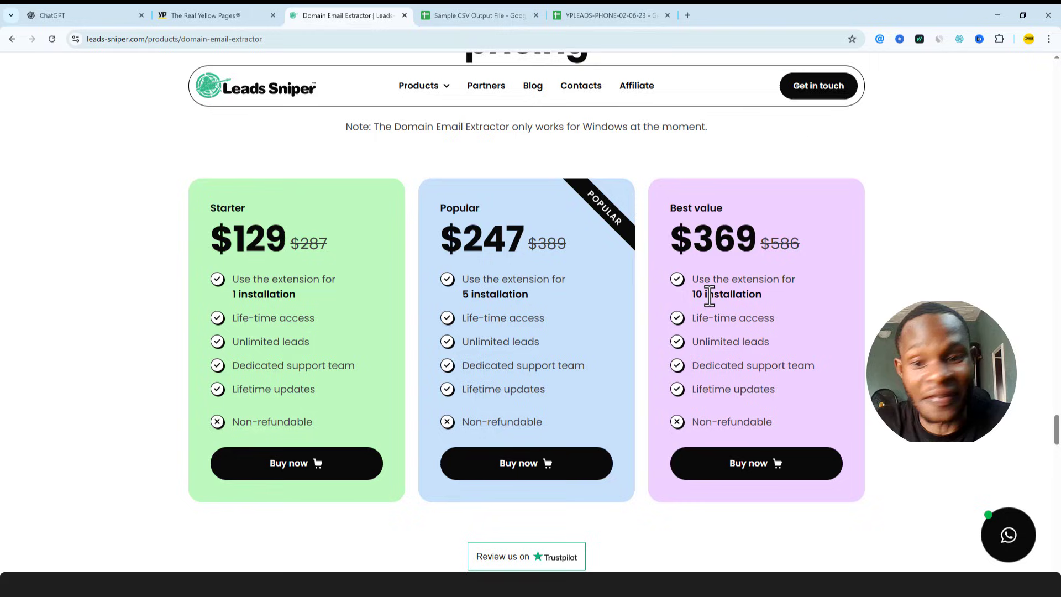
pyautogui.moveTo(692, 295); pyautogui.dragTo(747, 293)
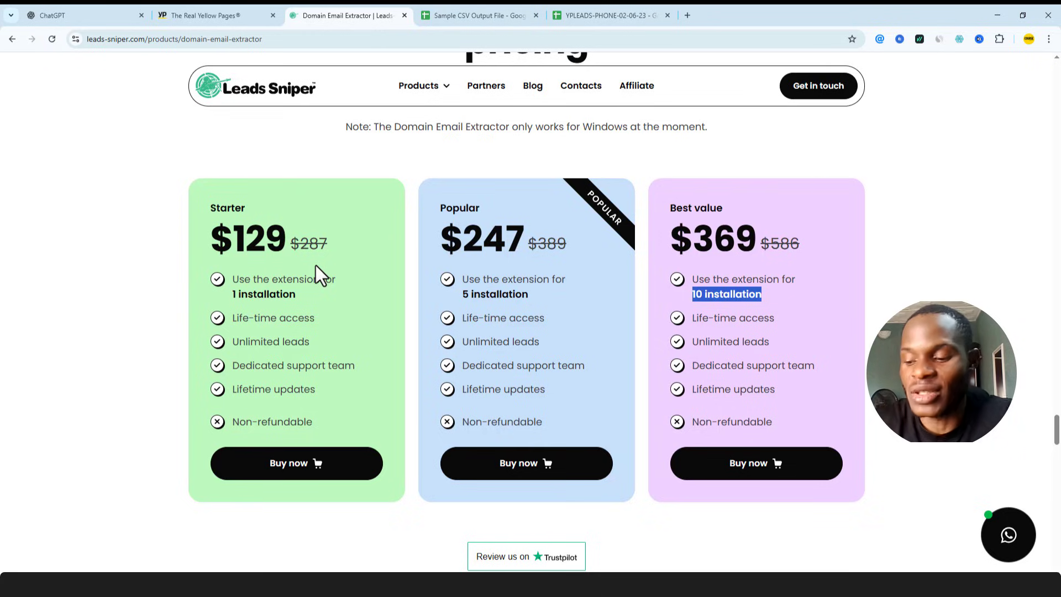
pyautogui.scroll(2, 316, 266)
pyautogui.scroll(-1, 317, 270)
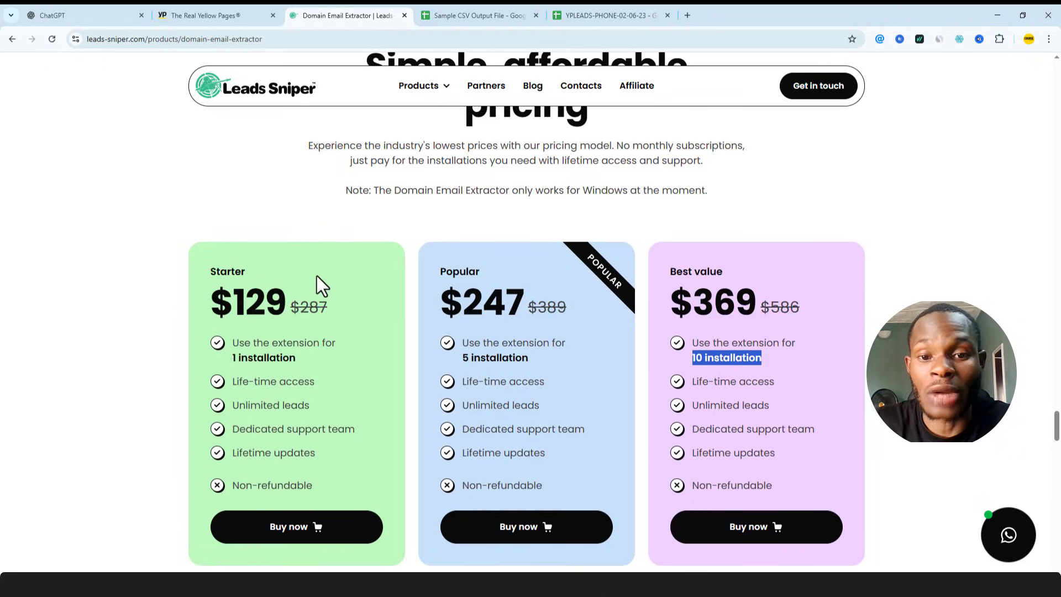